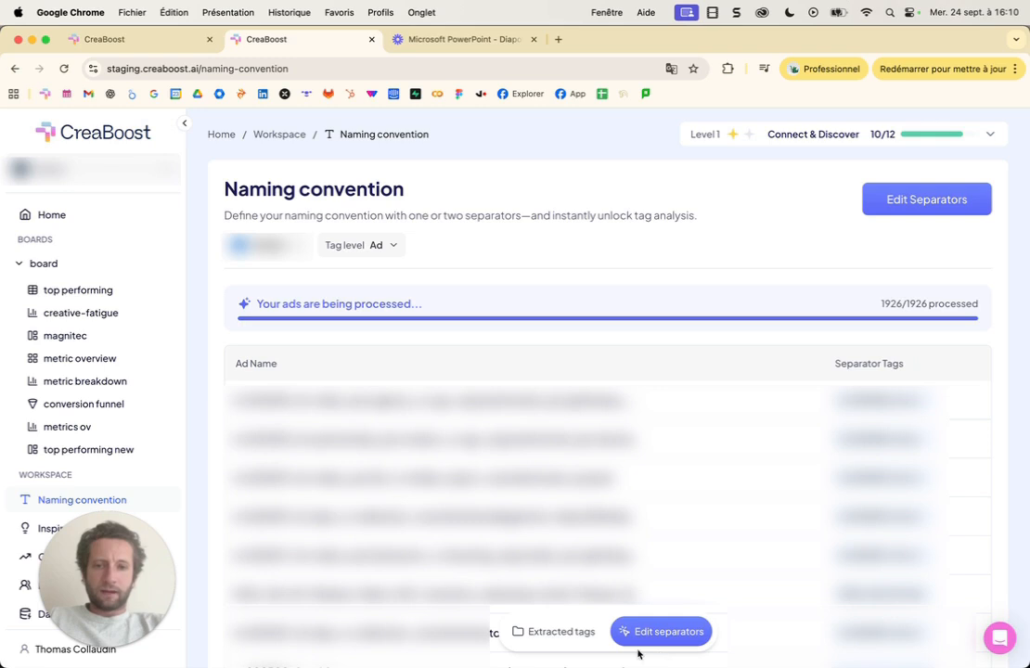
# - Look at the tag levels available for the naming convention, leaving the level at Ad
pyautogui.moveTo(476, 664)
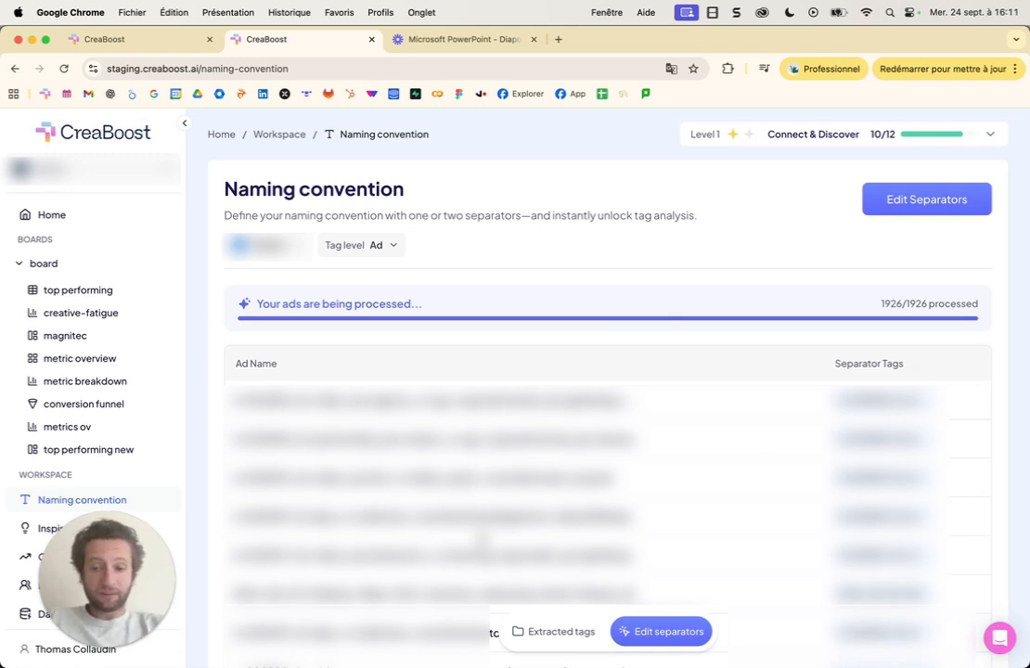
pyautogui.click(370, 246)
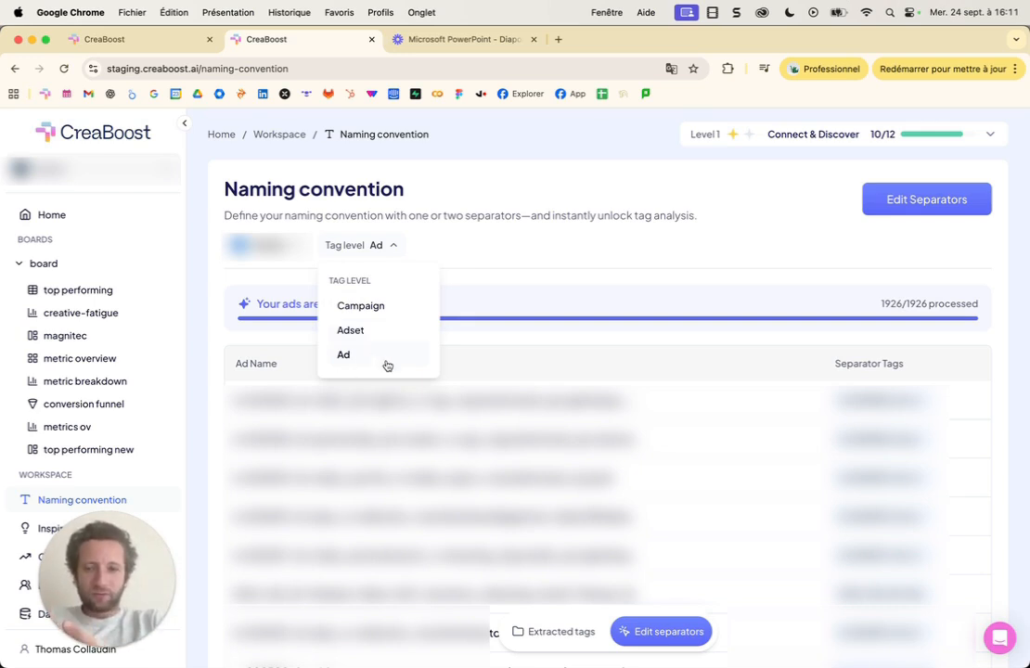
pyautogui.click(487, 223)
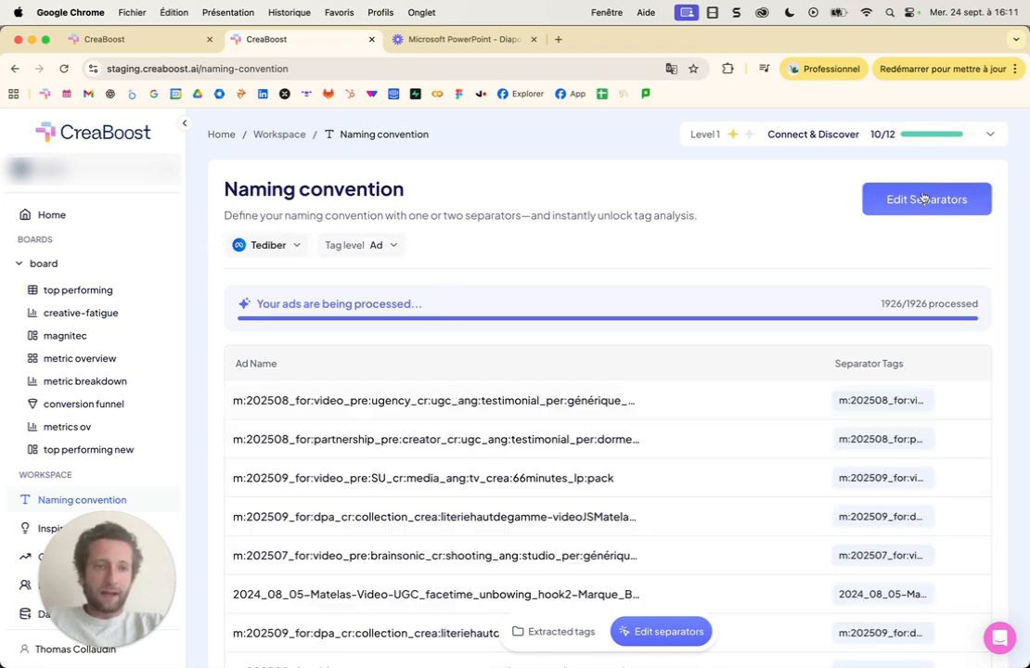
pyautogui.click(893, 204)
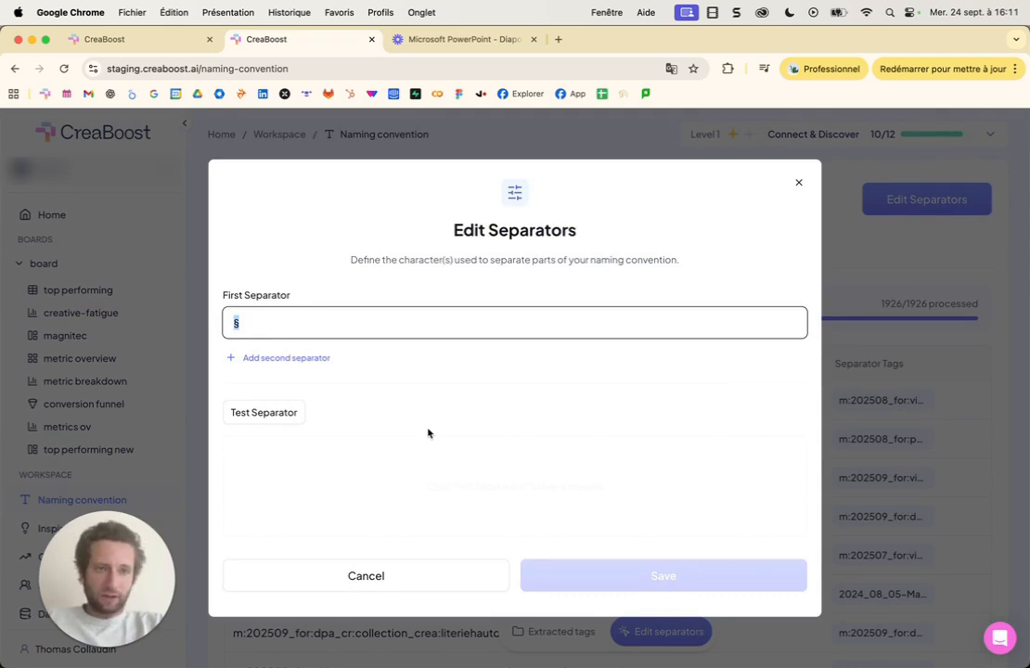
pyautogui.press('BackSpace')
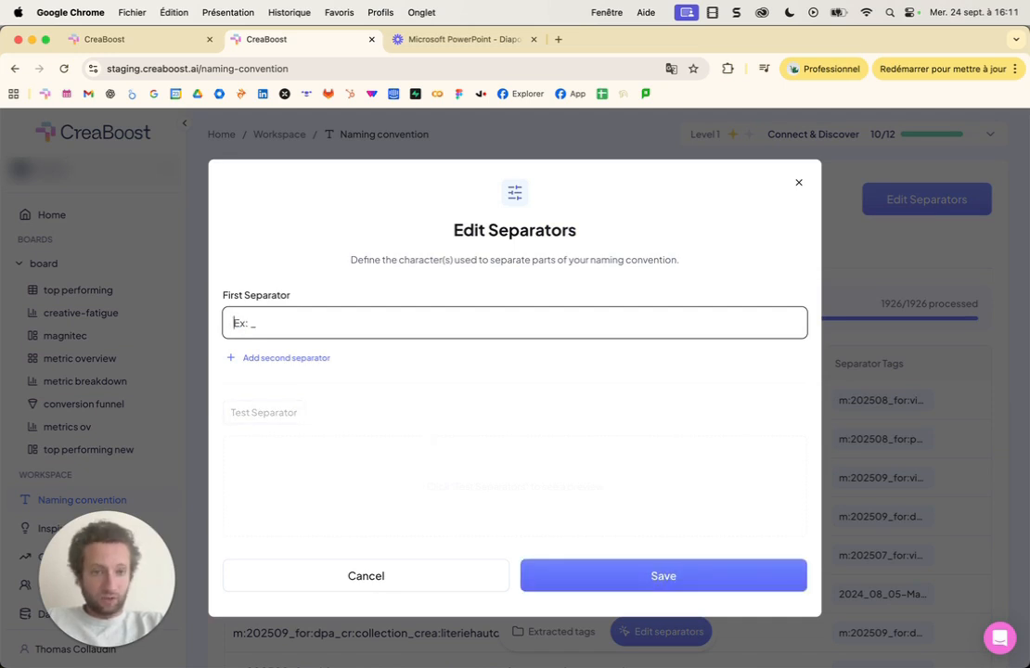
pyautogui.click(799, 183)
pyautogui.click(800, 185)
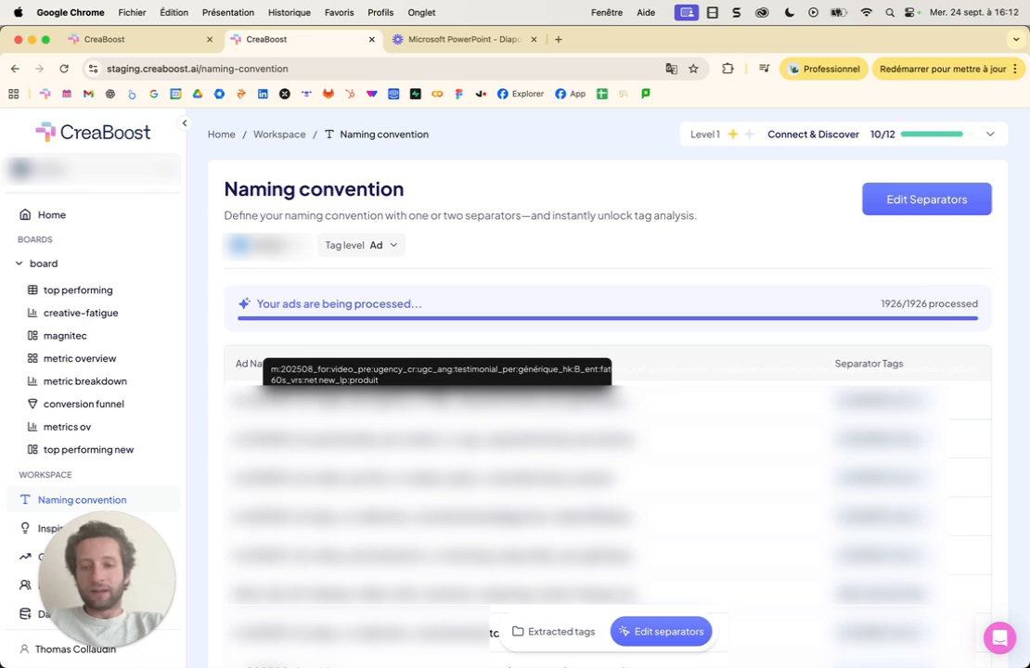
# - Set the naming convention's first separator to "_" and add ":" as the second separator
pyautogui.click(927, 199)
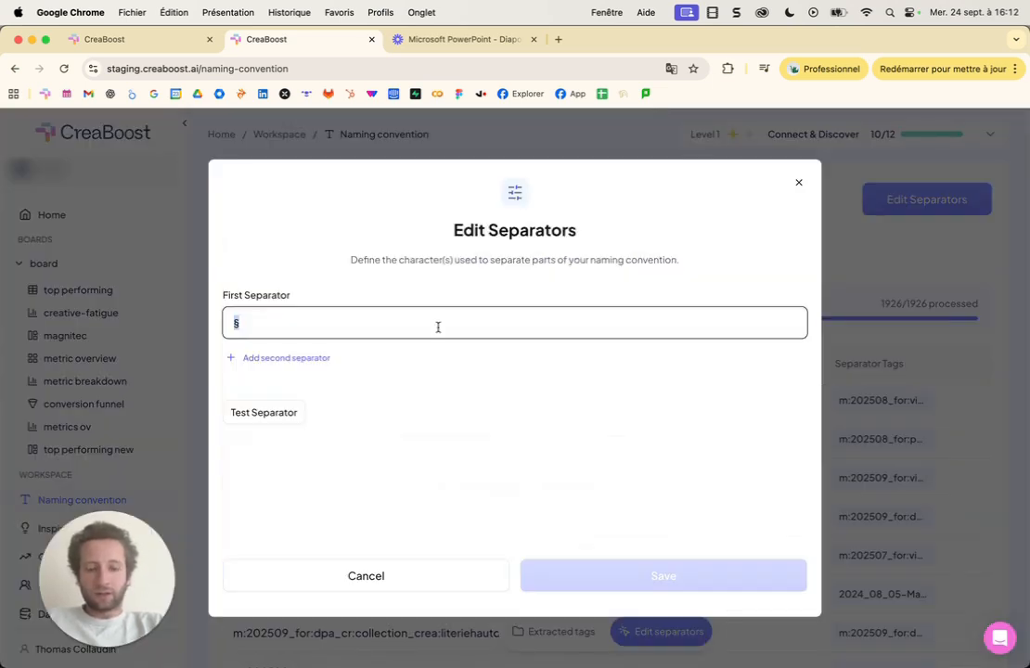
pyautogui.write('_')
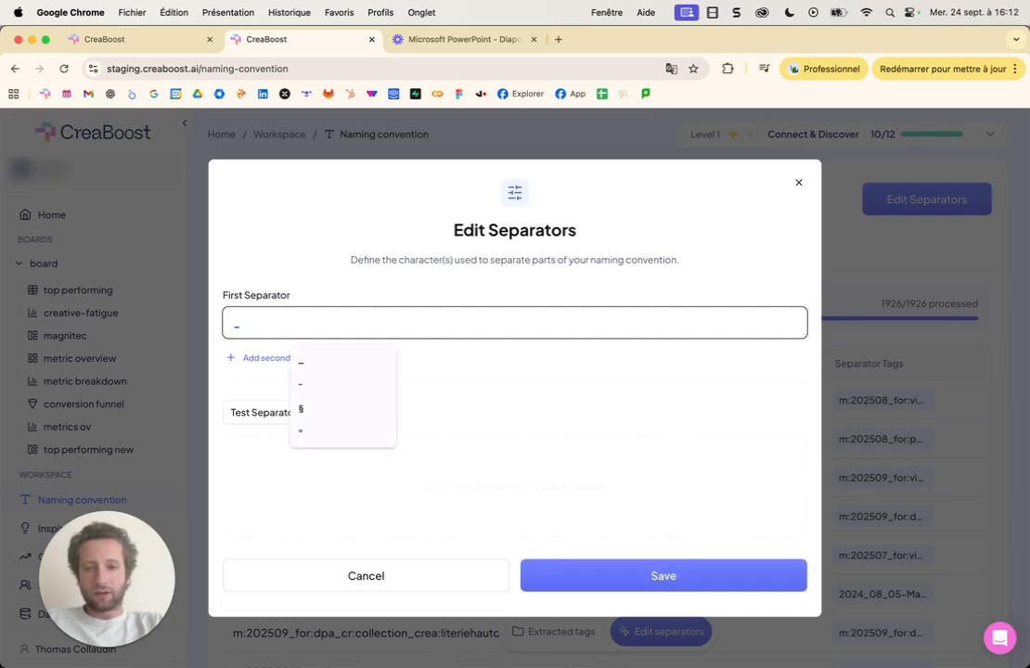
pyautogui.click(243, 359)
pyautogui.click(242, 359)
pyautogui.click(227, 368)
pyautogui.click(280, 406)
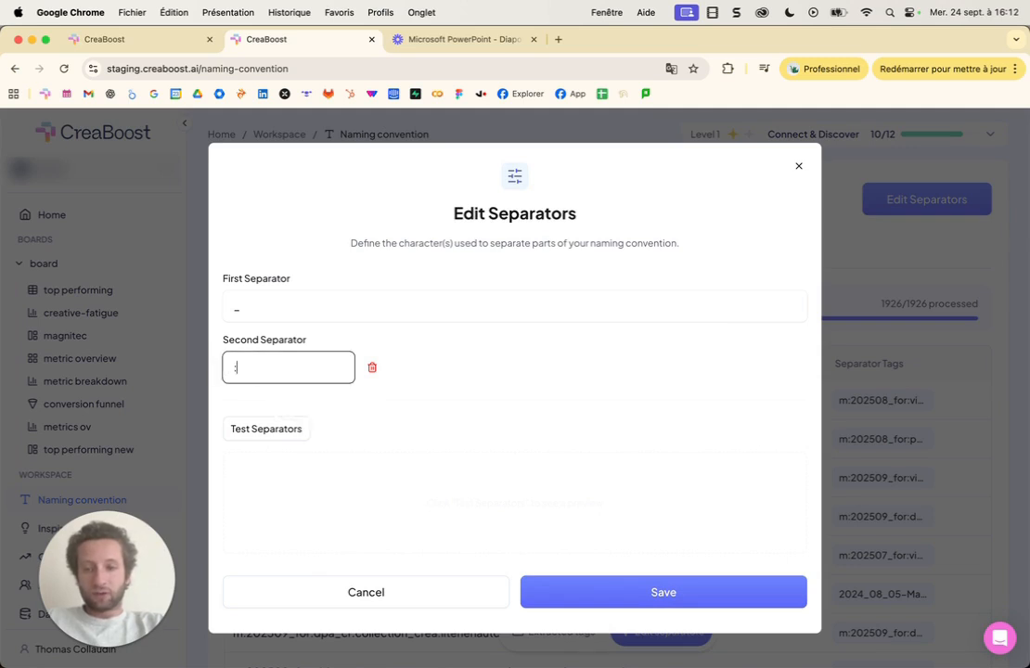
# - Test the separators and examine the share of suitable and not suitable names in the Processing Summary chart
pyautogui.click(255, 432)
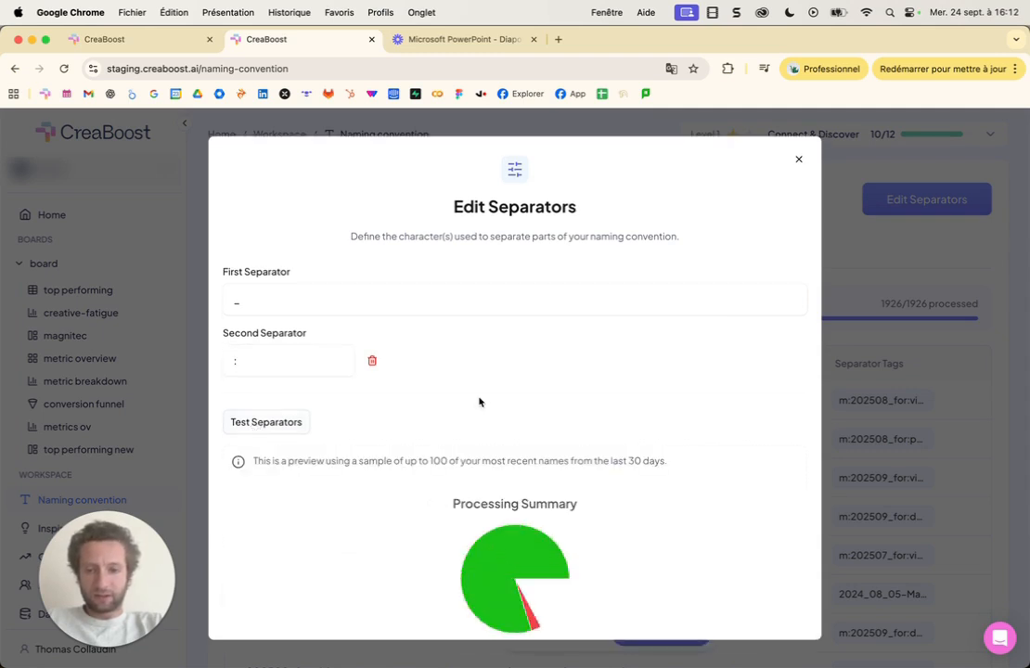
pyautogui.scroll(-2, 478, 403)
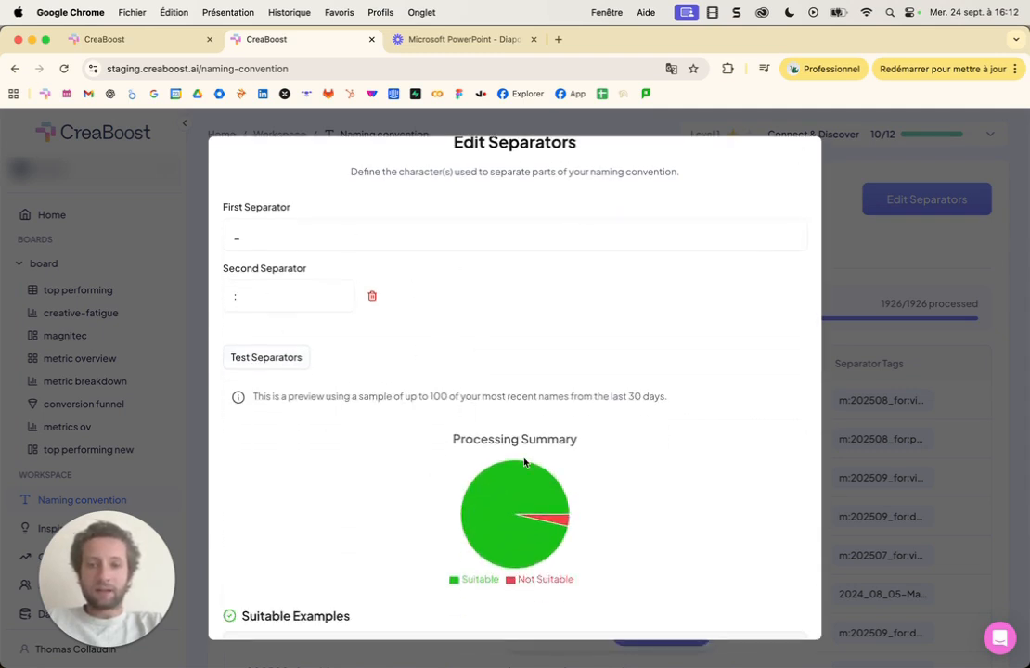
pyautogui.scroll(-2, 524, 461)
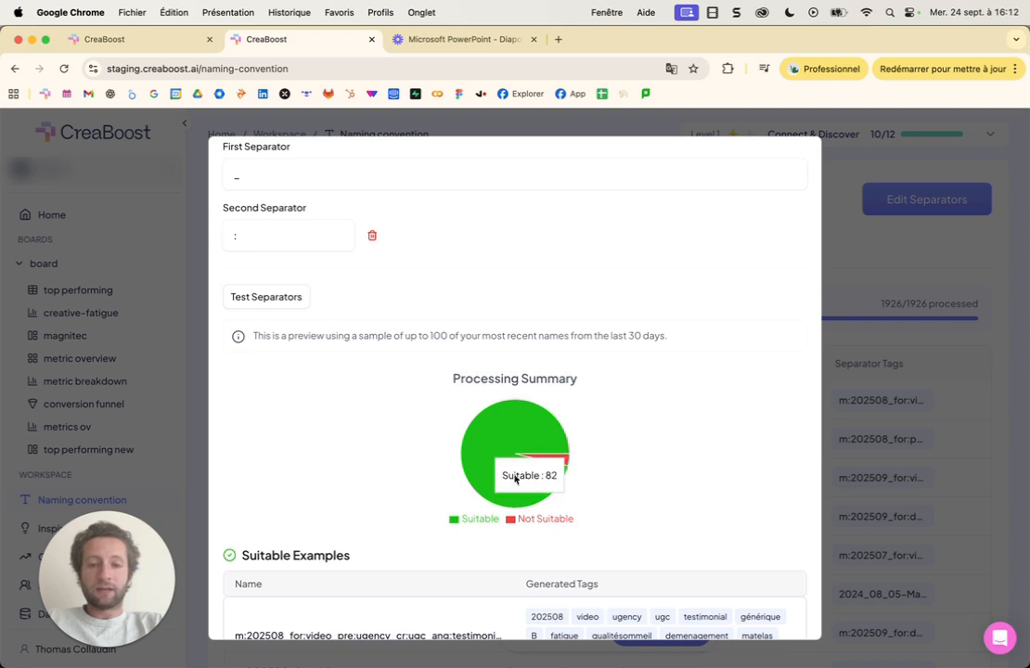
pyautogui.moveTo(546, 469)
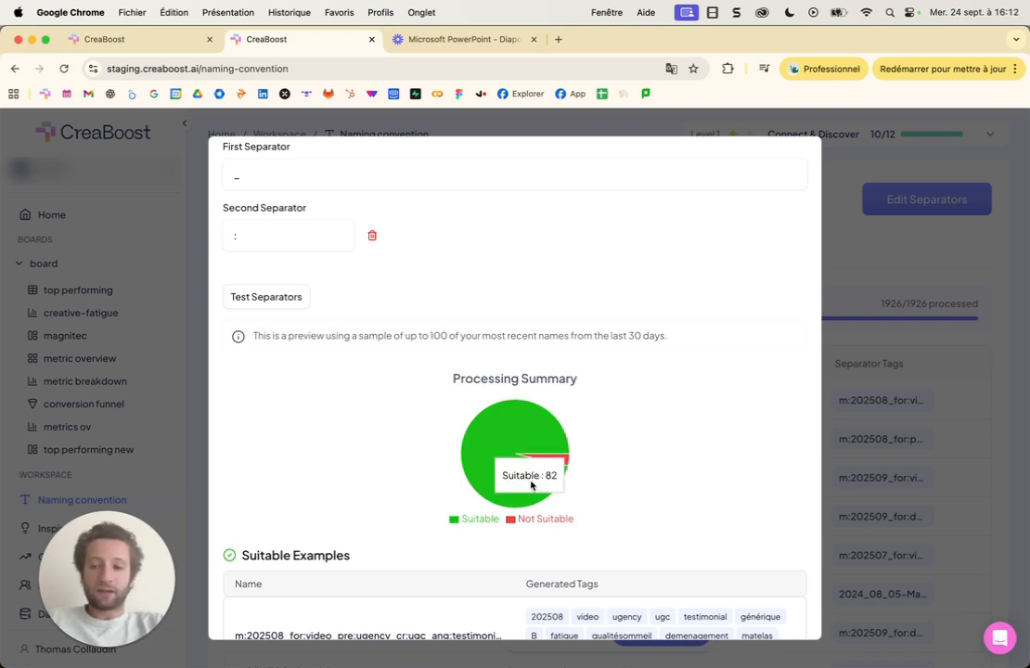
pyautogui.scroll(2, 306, 297)
# - Examine the generated tags in the suitable and not suitable example lists of the separator test
pyautogui.scroll(-10, 416, 495)
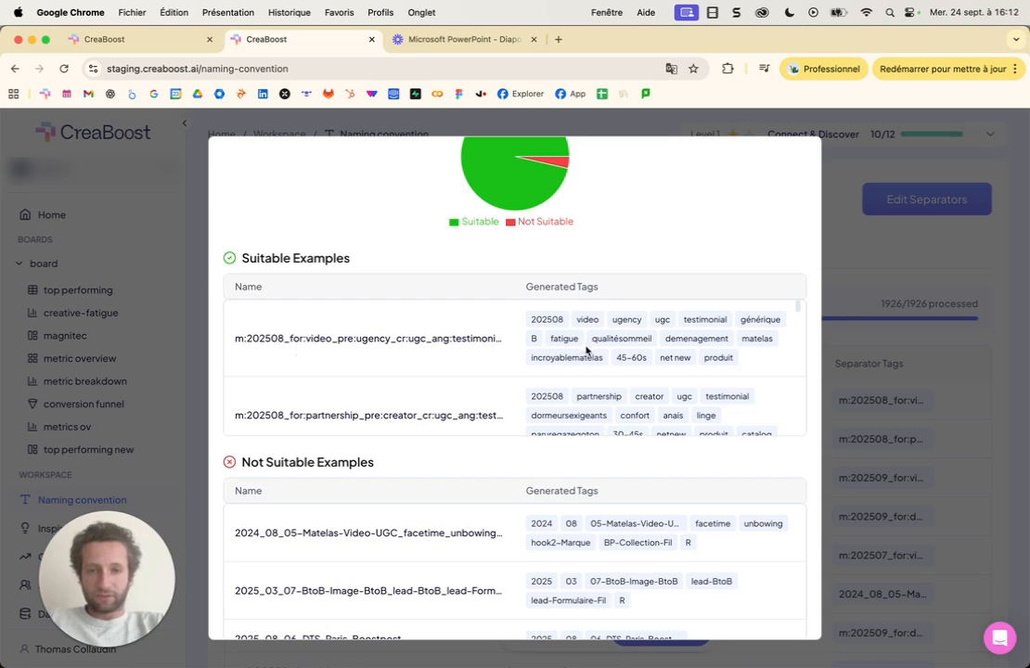
pyautogui.scroll(-5, 587, 353)
pyautogui.scroll(-4, 582, 336)
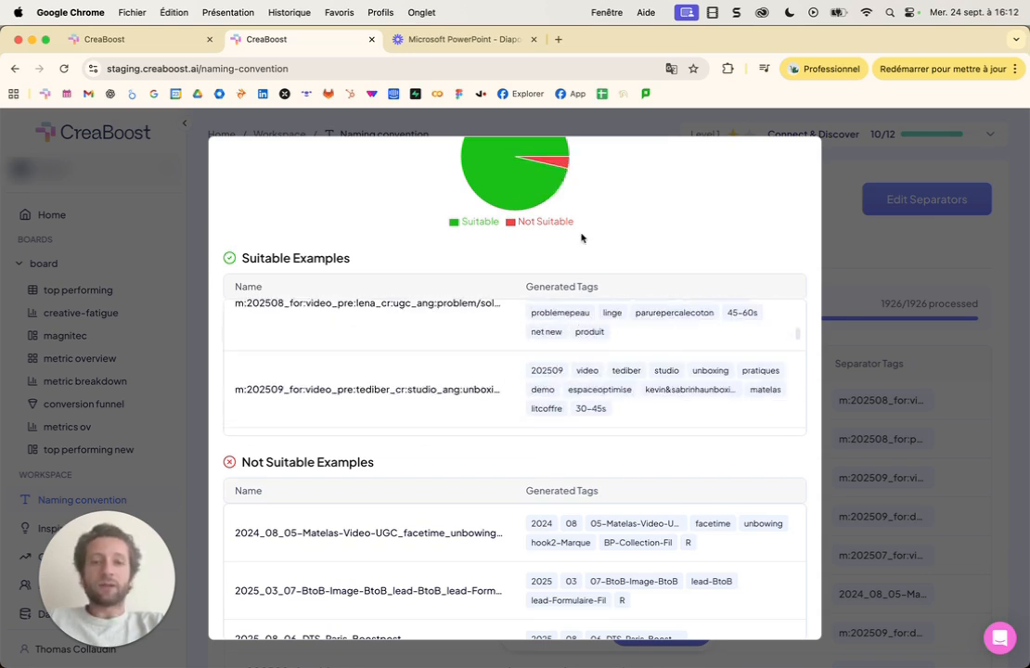
pyautogui.scroll(3, 617, 382)
pyautogui.scroll(-5, 617, 385)
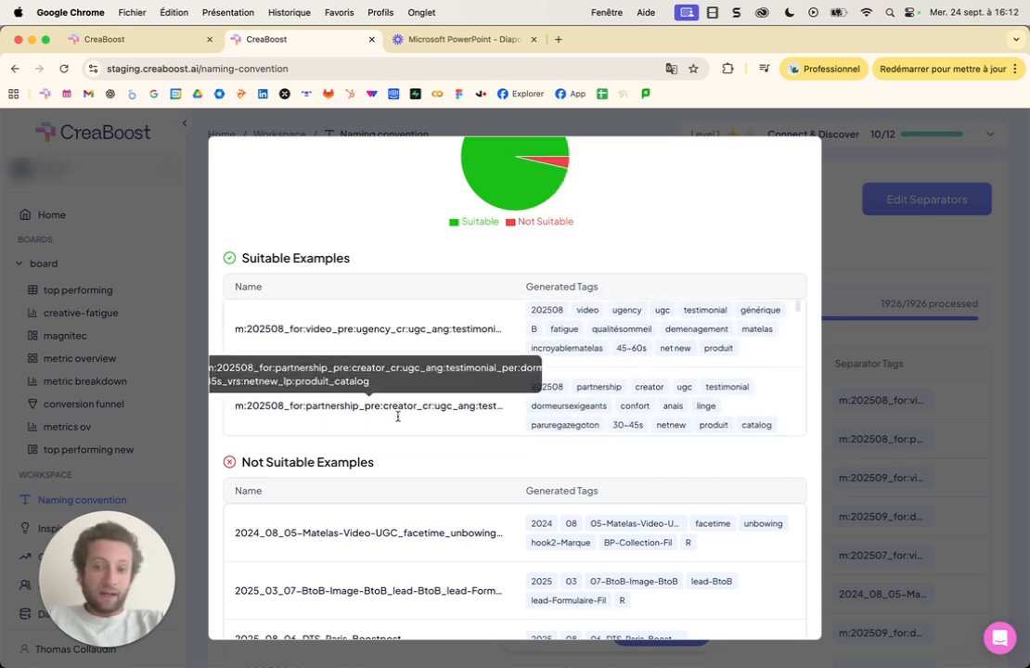
pyautogui.scroll(-2, 410, 467)
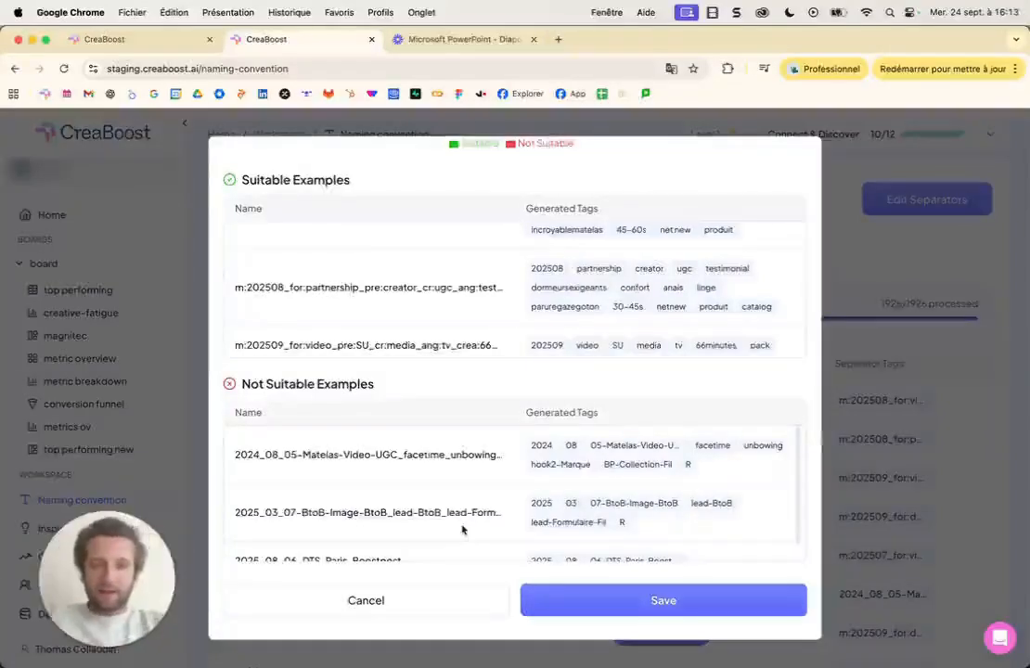
# - Recheck the separator test preview and save the "_" and ":" separators
pyautogui.scroll(5, 462, 529)
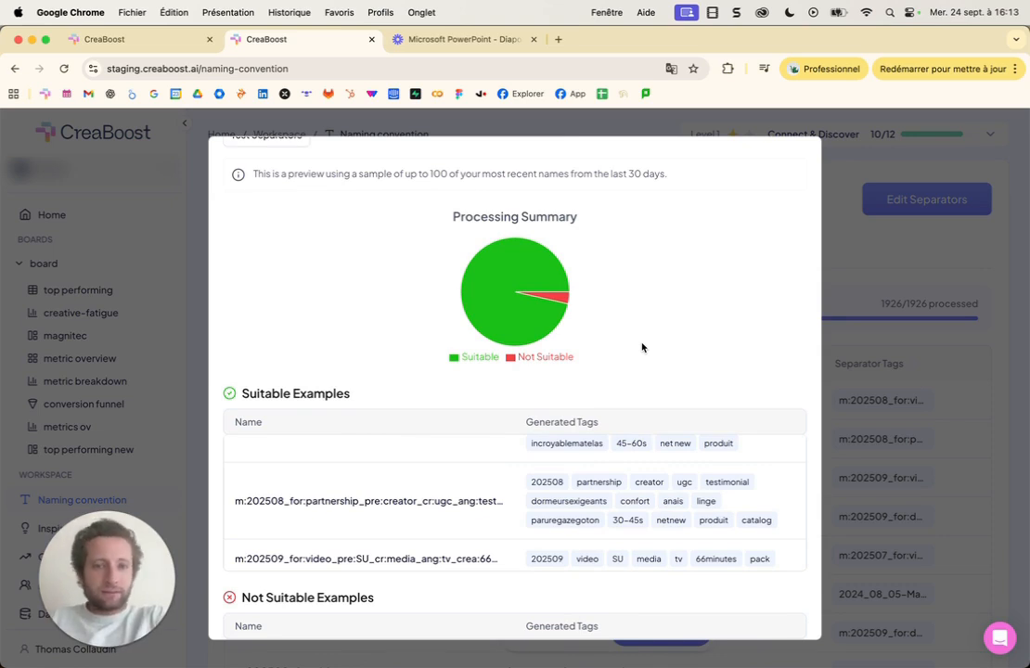
pyautogui.scroll(-5, 641, 347)
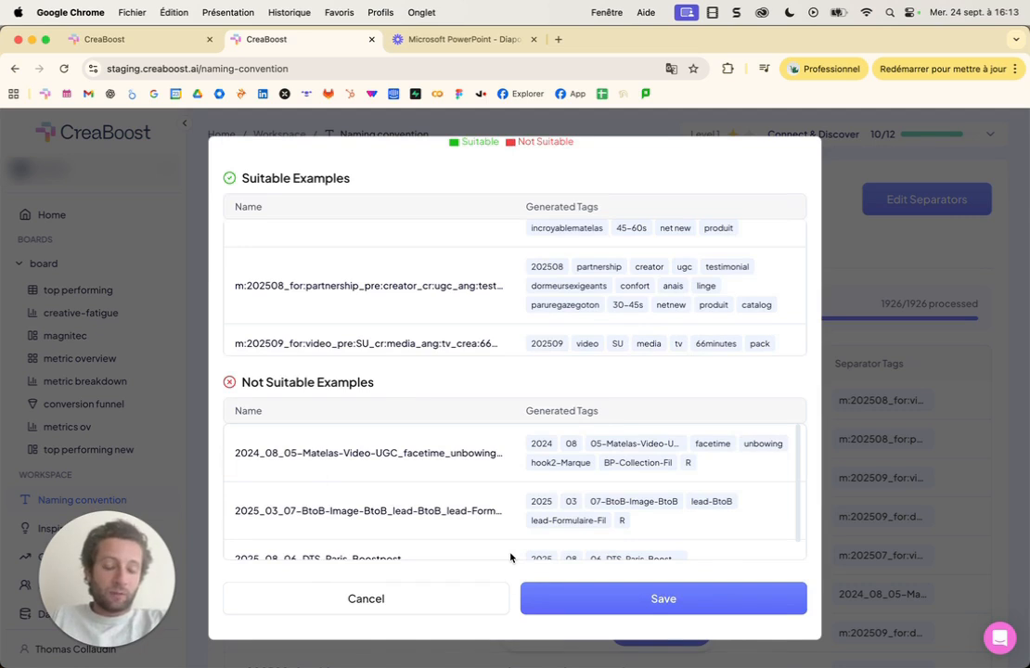
pyautogui.scroll(10, 510, 557)
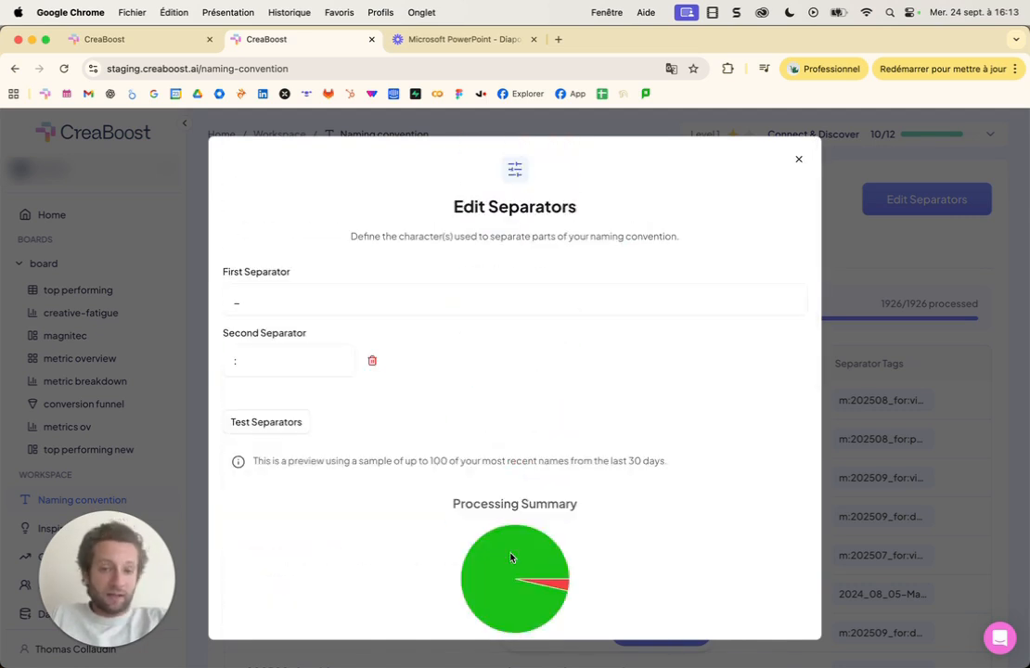
pyautogui.moveTo(511, 557)
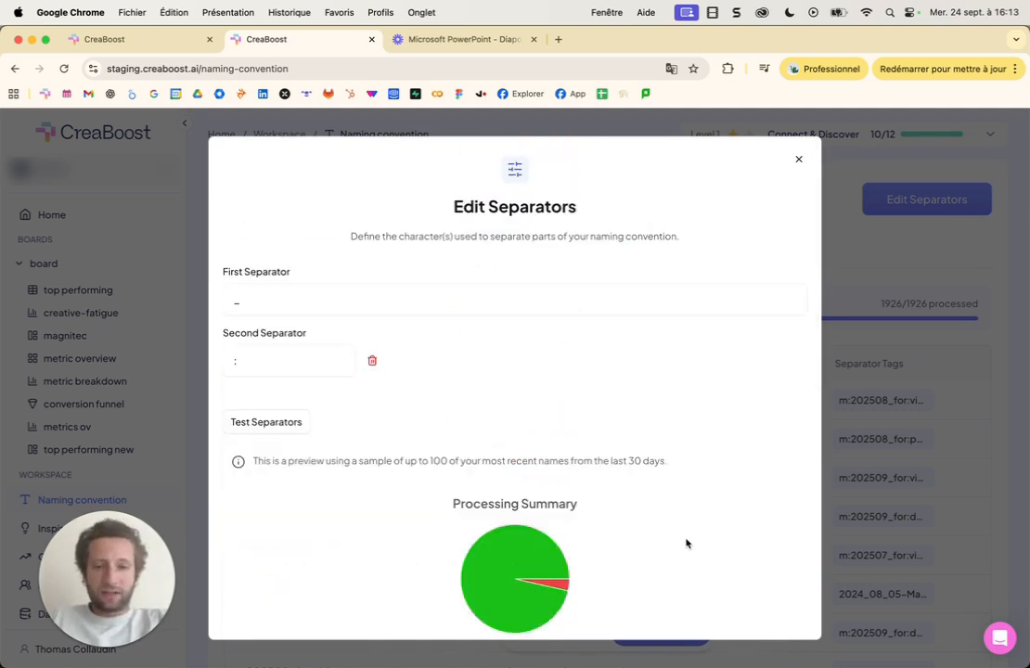
pyautogui.scroll(-5, 687, 543)
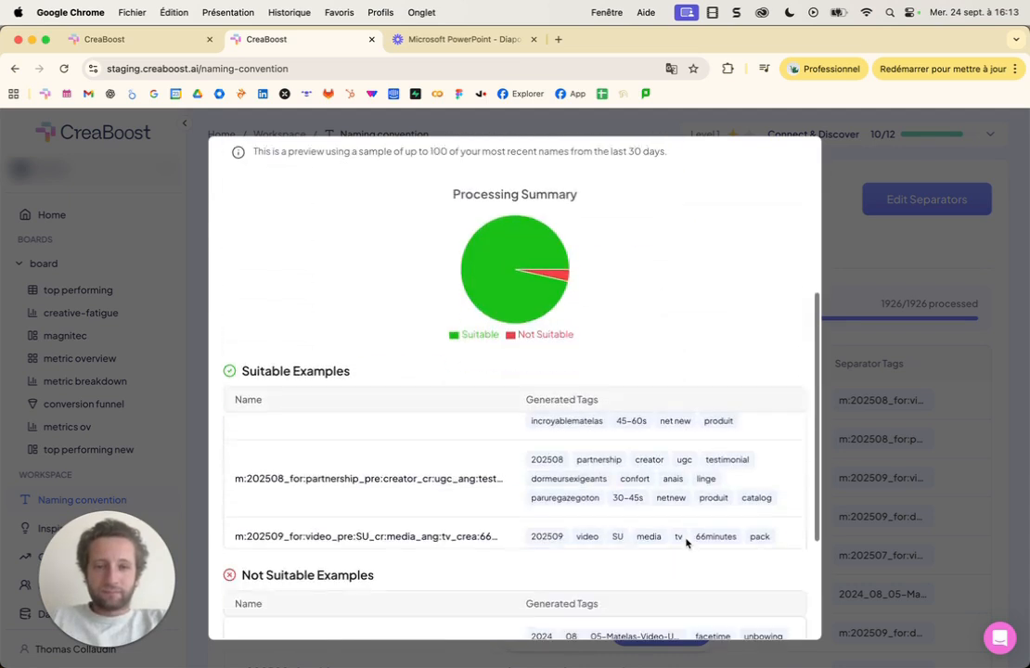
pyautogui.scroll(5, 687, 543)
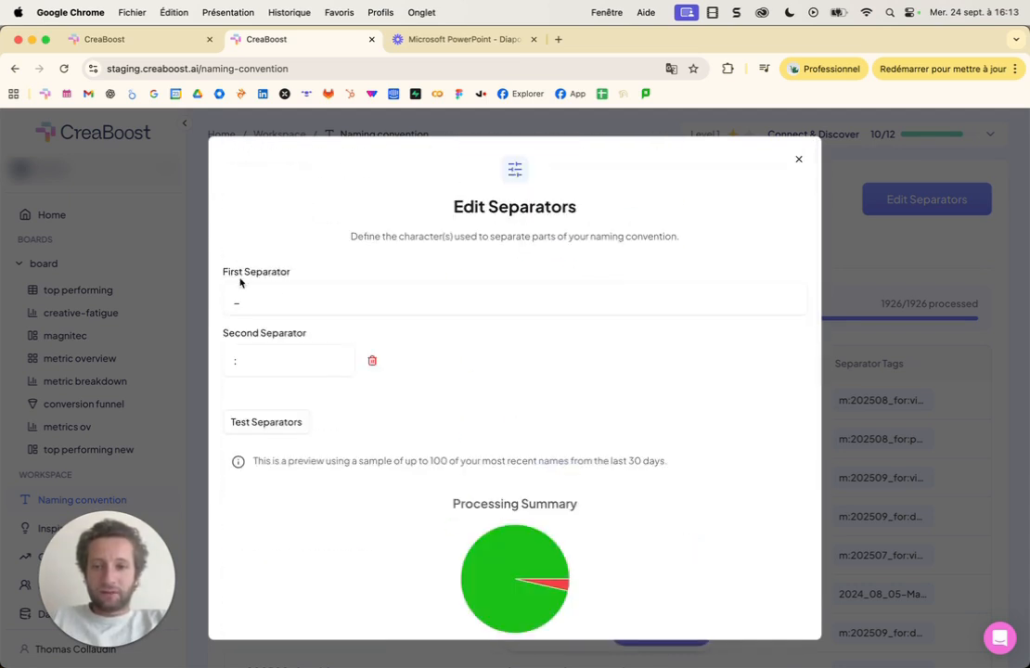
pyautogui.scroll(-5, 577, 492)
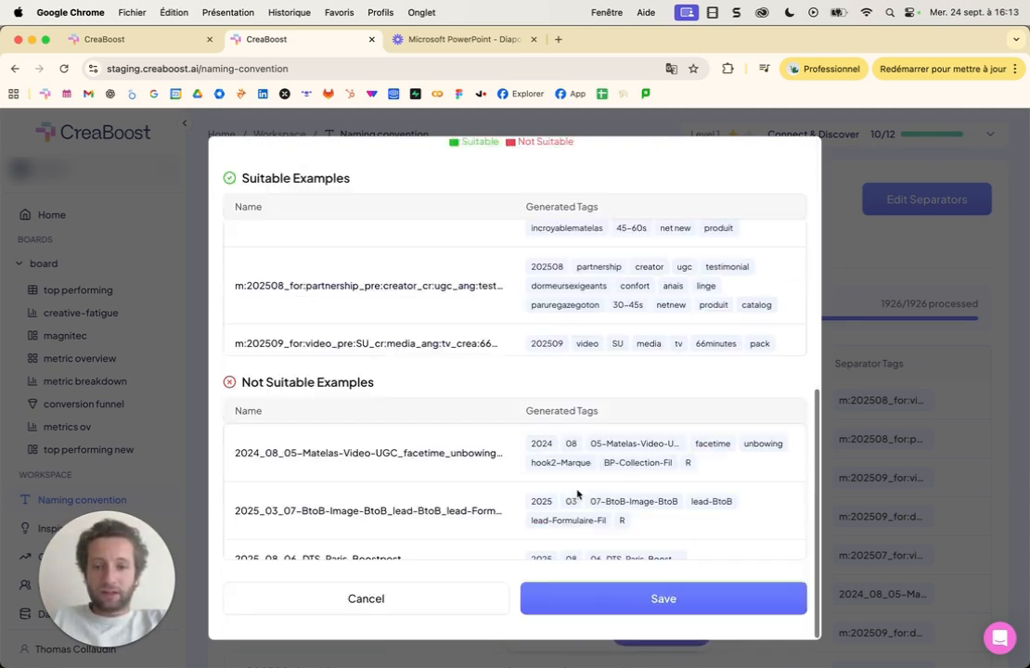
pyautogui.click(666, 603)
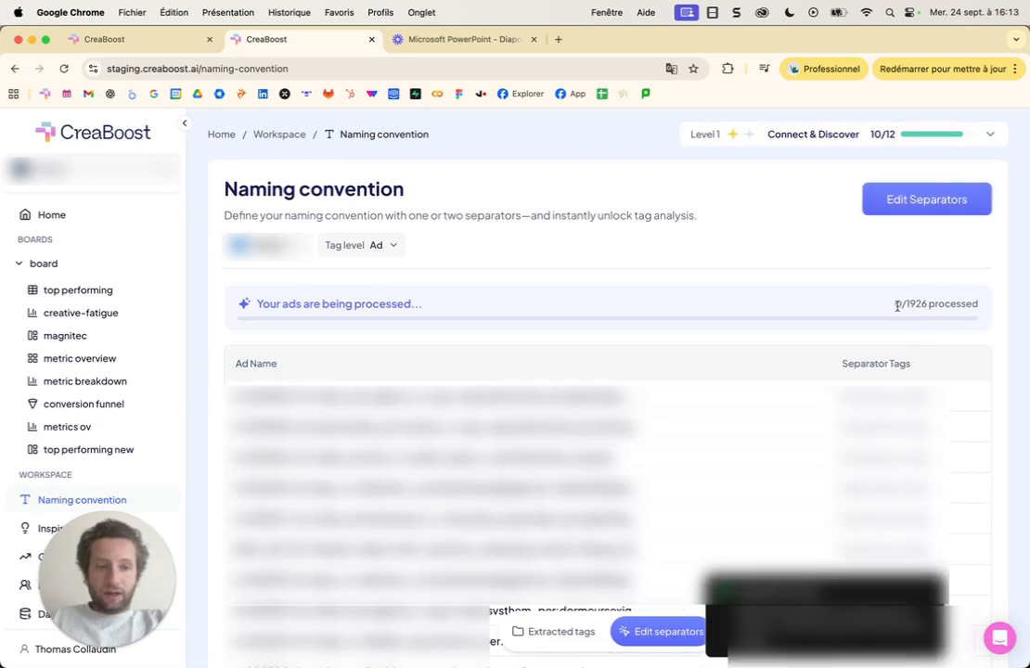
# - Check the ad processing progress and review the separator tags generated for each ad name in the table
pyautogui.moveTo(897, 304); pyautogui.dragTo(934, 306)
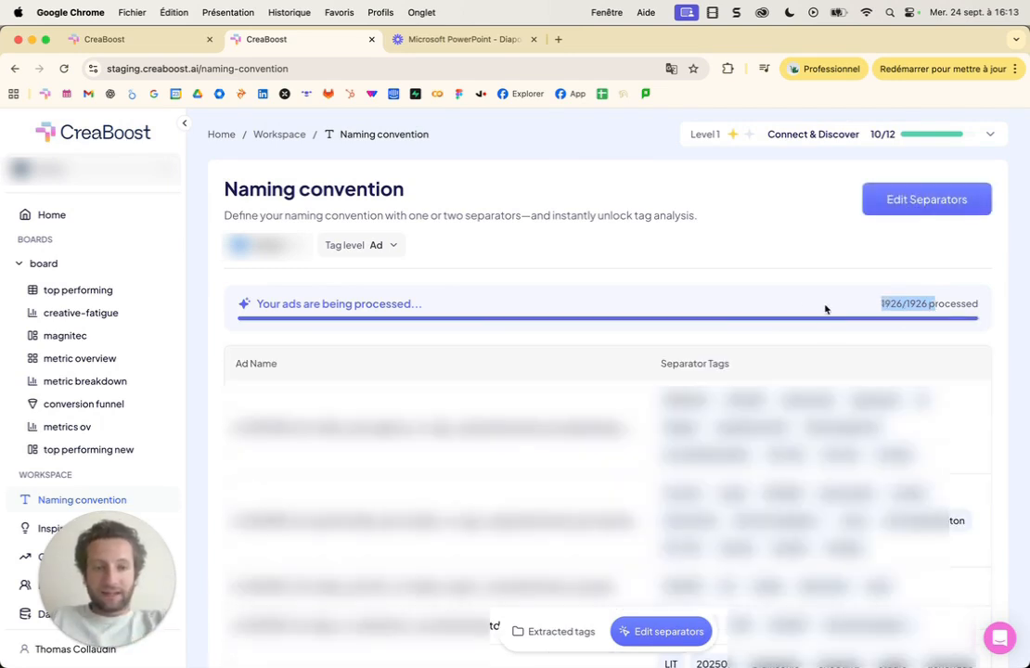
pyautogui.click(782, 289)
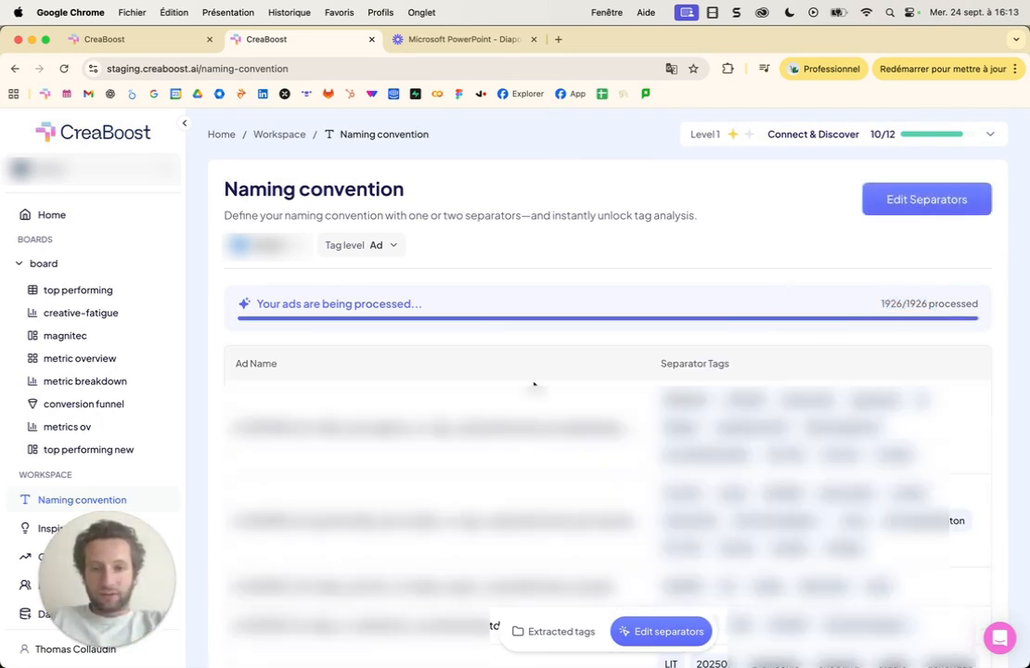
pyautogui.scroll(-15, 534, 384)
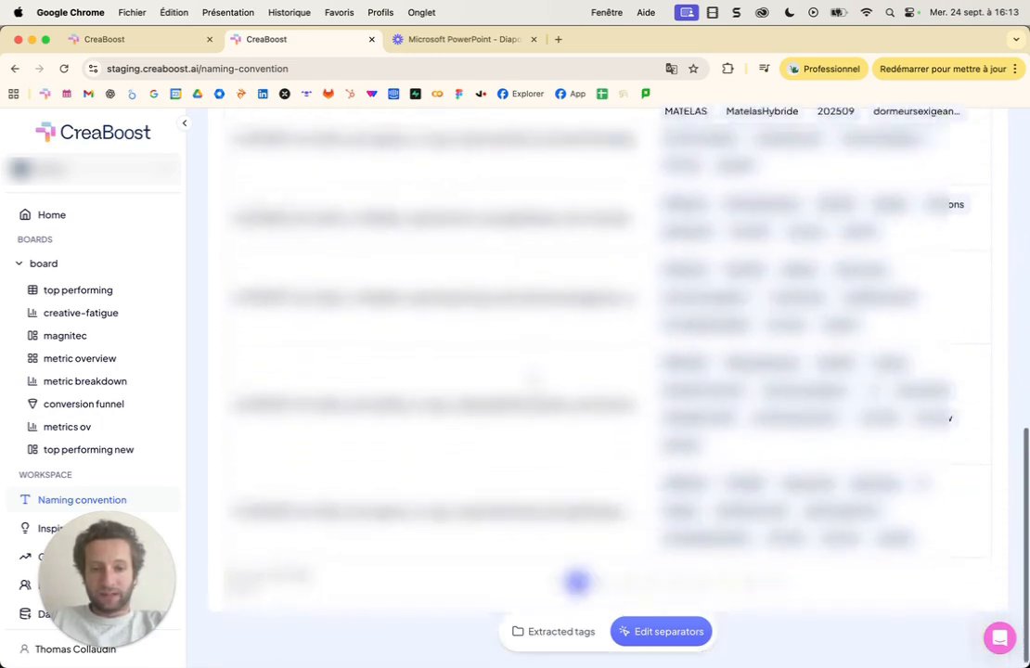
pyautogui.scroll(-1, 533, 379)
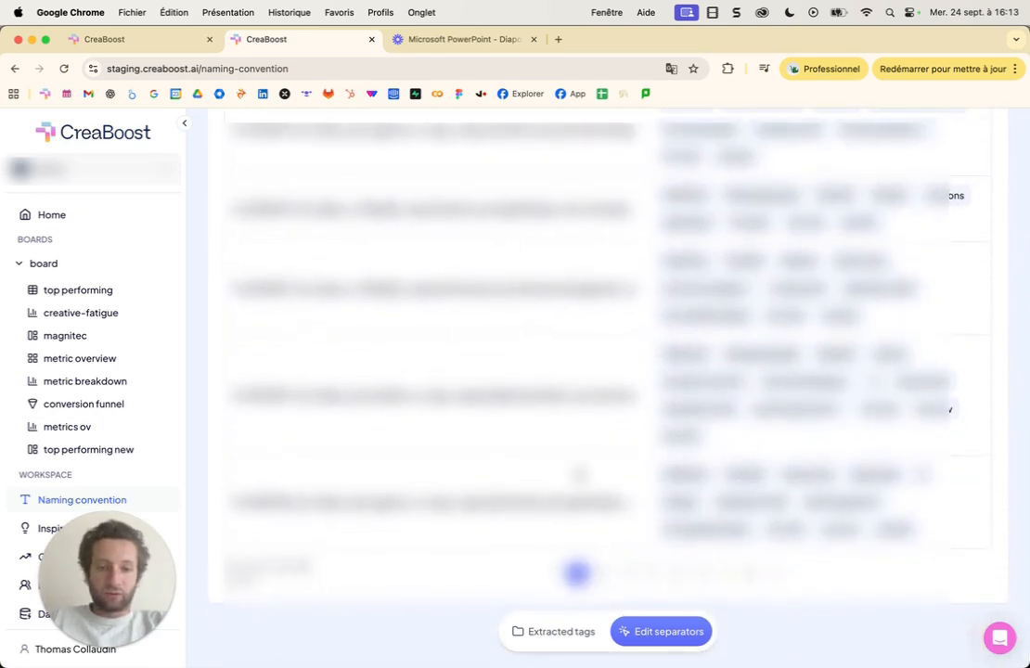
pyautogui.scroll(15, 594, 461)
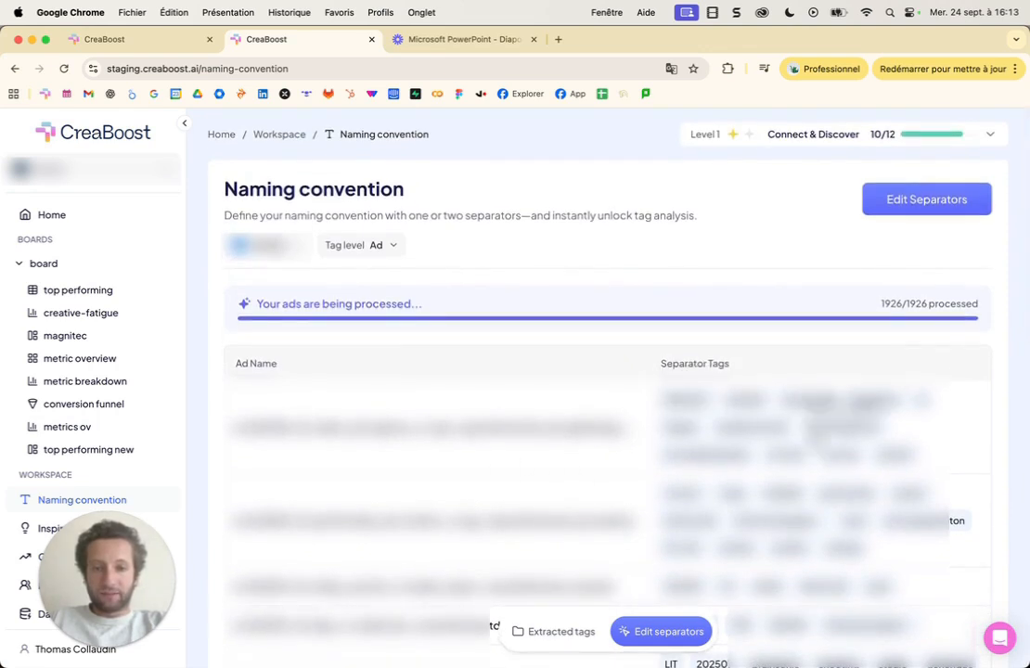
# - Open the extracted tags and review the tag groups and the tags sorted into each of them
pyautogui.click(556, 639)
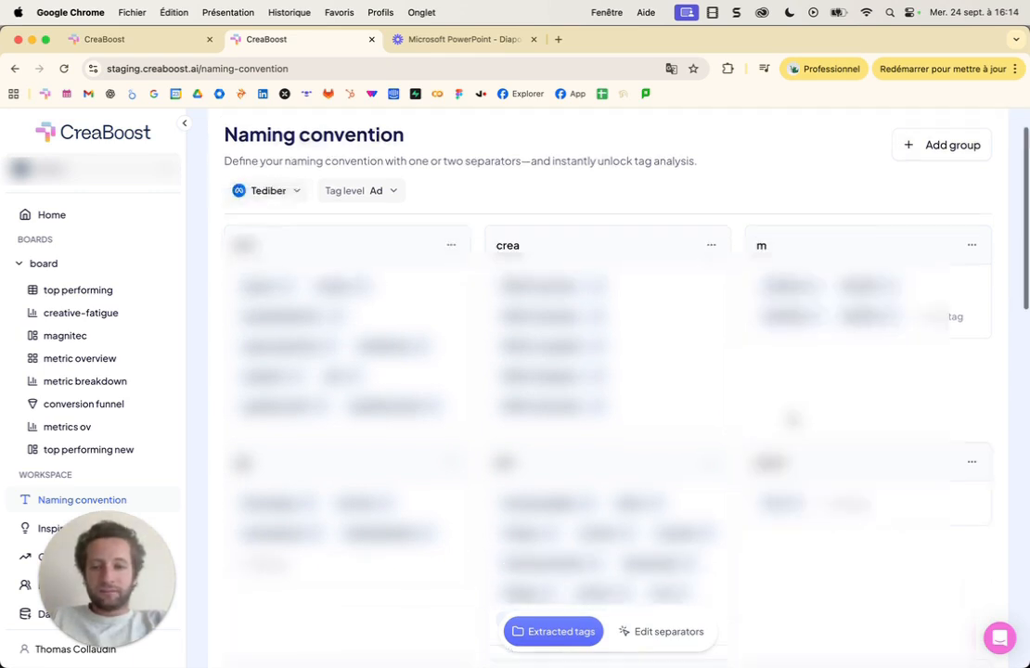
pyautogui.scroll(-10, 789, 423)
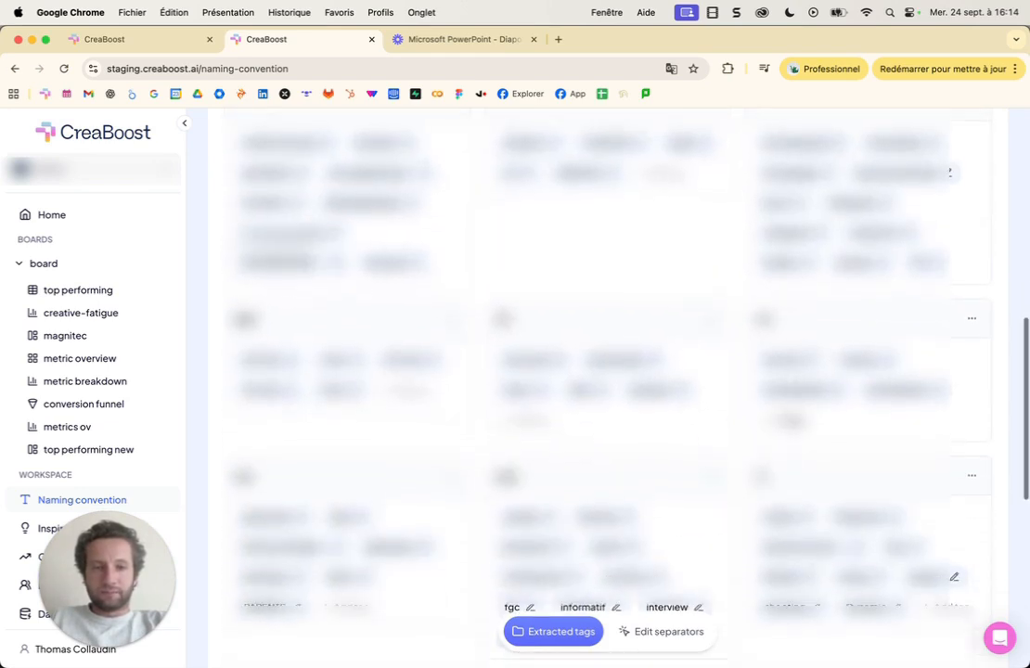
pyautogui.scroll(-3, 949, 174)
pyautogui.scroll(-5, 794, 420)
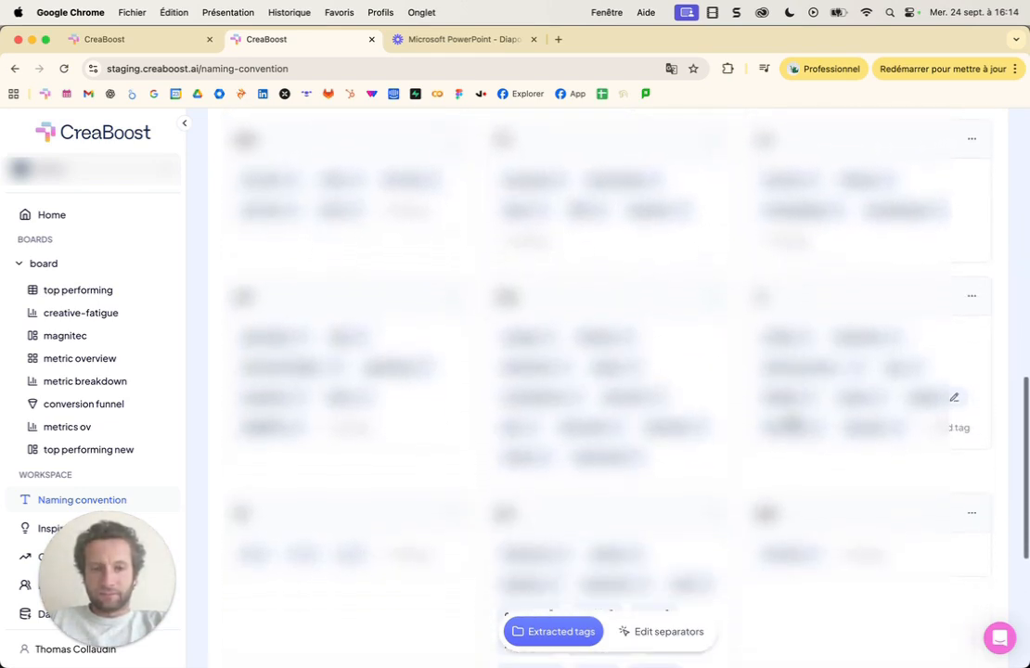
pyautogui.scroll(-1, 791, 419)
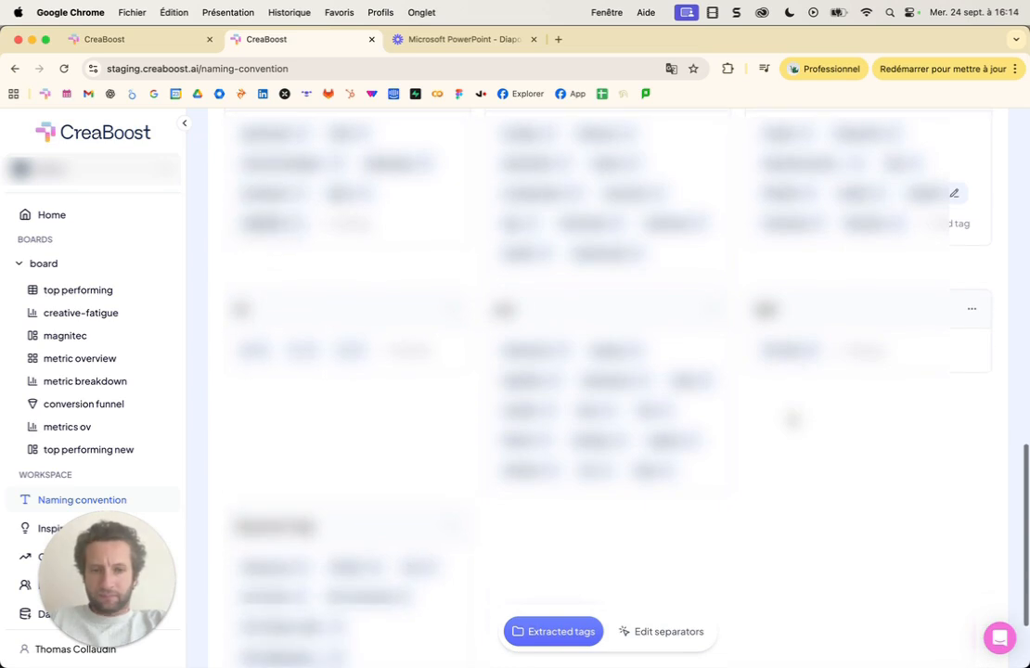
pyautogui.scroll(3, 793, 421)
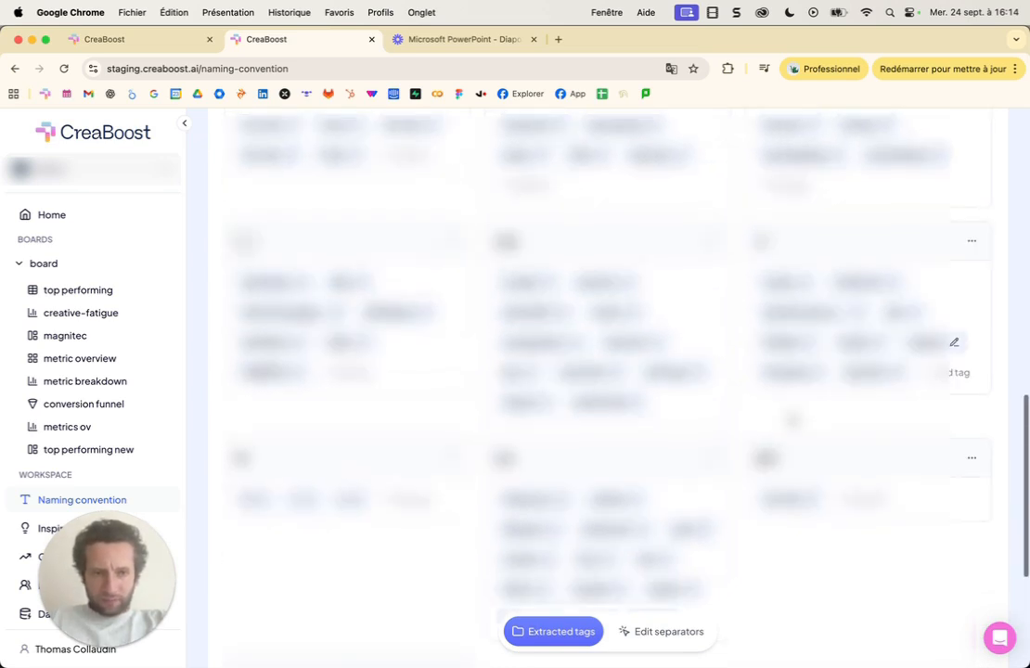
# - Look through the remaining extracted tag groups on the naming convention page and return toward the first ones
pyautogui.scroll(-4, 793, 420)
pyautogui.scroll(2, 793, 420)
pyautogui.scroll(10, 794, 421)
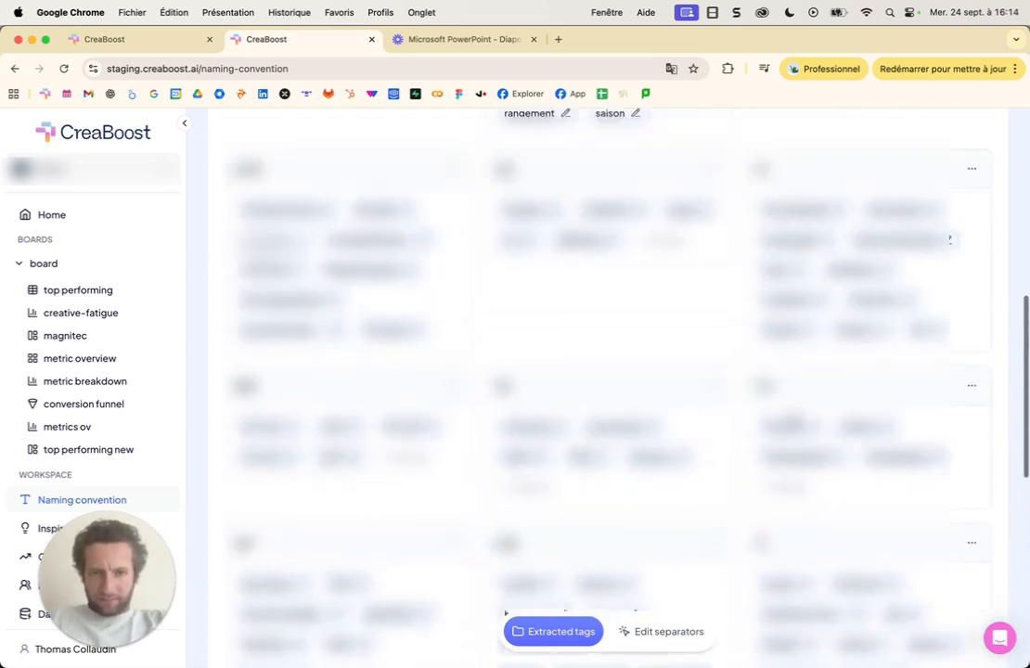
pyautogui.scroll(5, 794, 420)
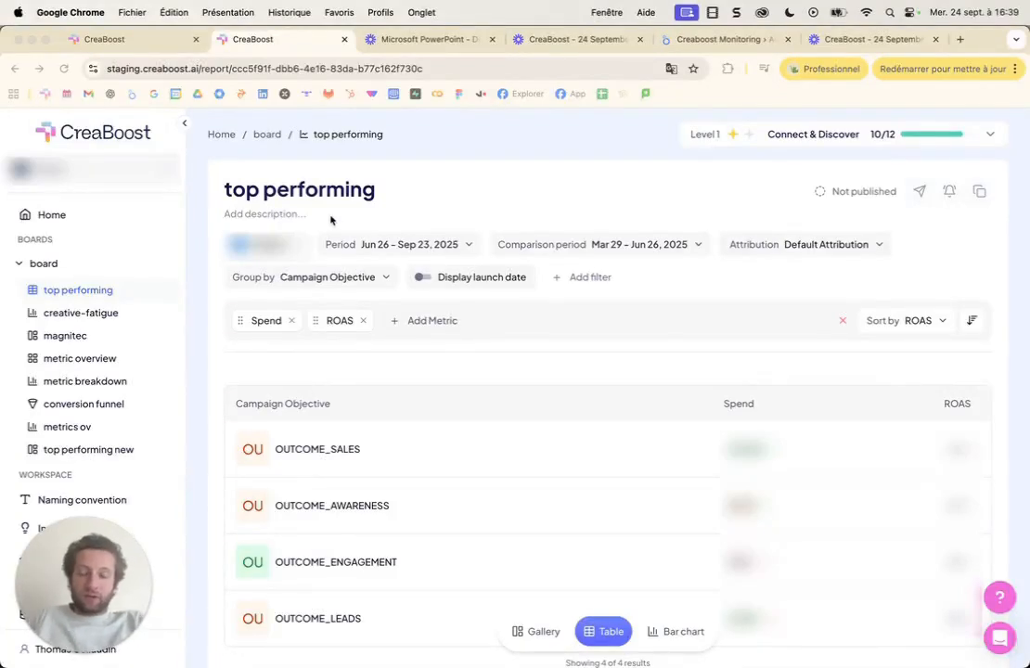
# - Group the "top performing" report by the ad-level tag group "m" instead of by campaign objective
pyautogui.click(281, 275)
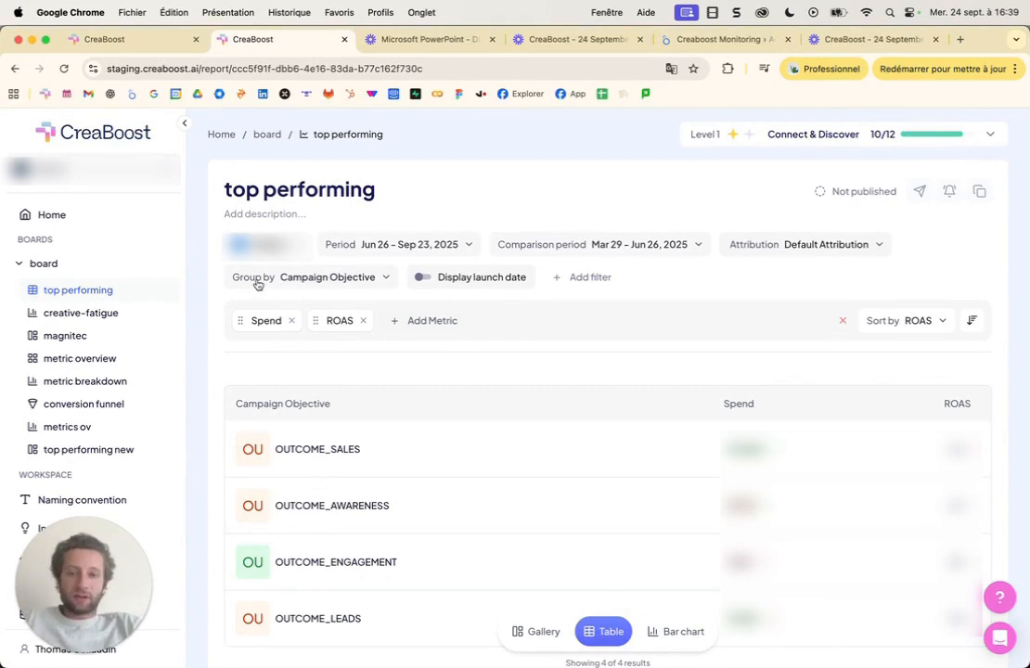
pyautogui.click(317, 279)
pyautogui.scroll(-2, 334, 375)
pyautogui.moveTo(251, 614)
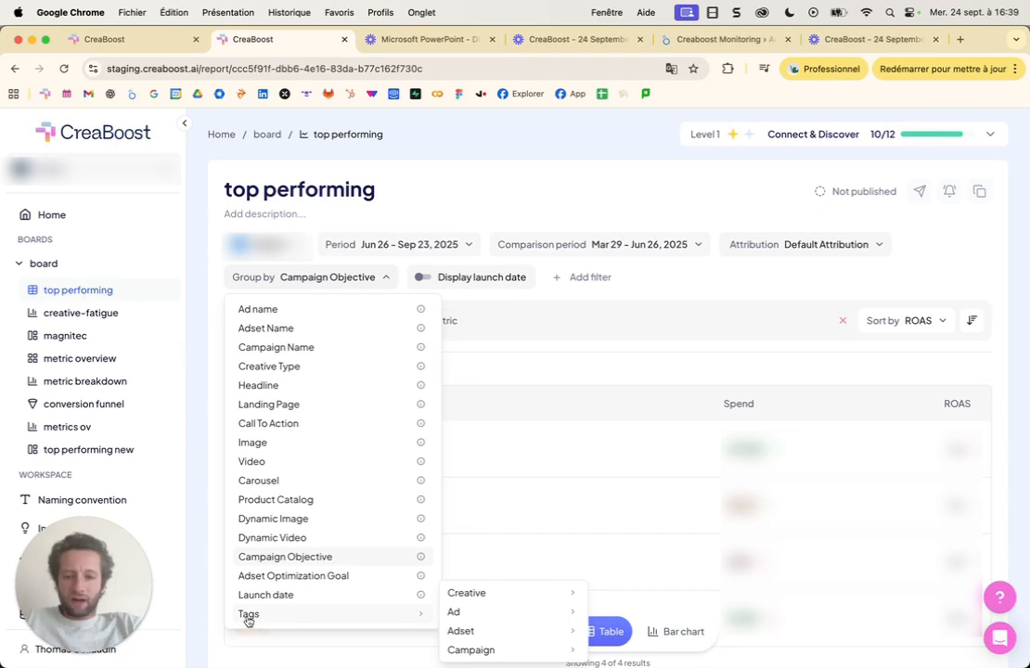
pyautogui.moveTo(483, 597)
pyautogui.moveTo(497, 651)
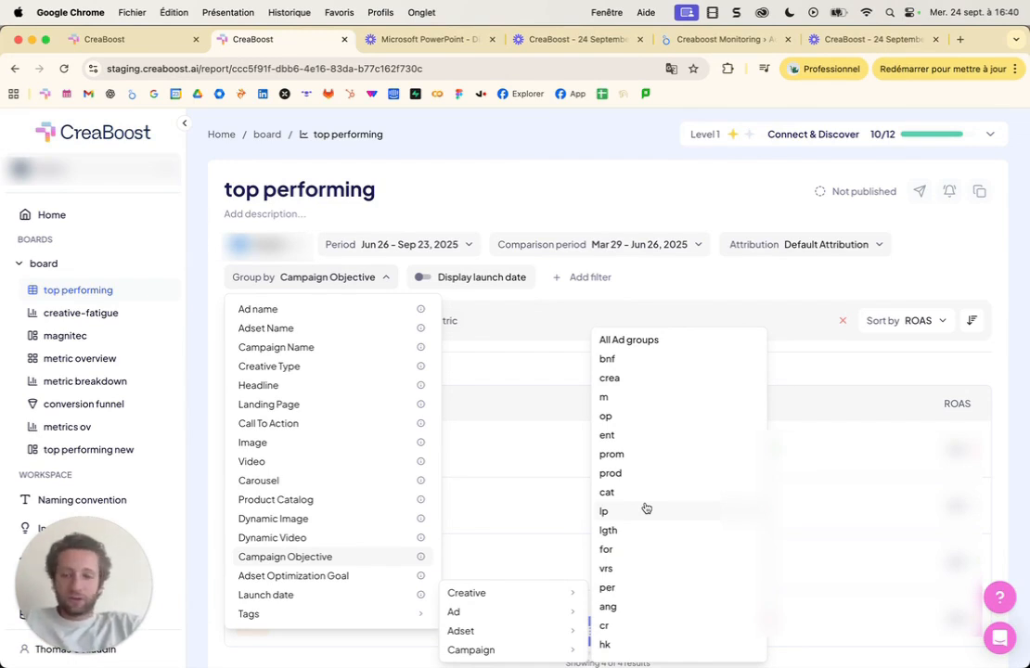
pyautogui.click(615, 398)
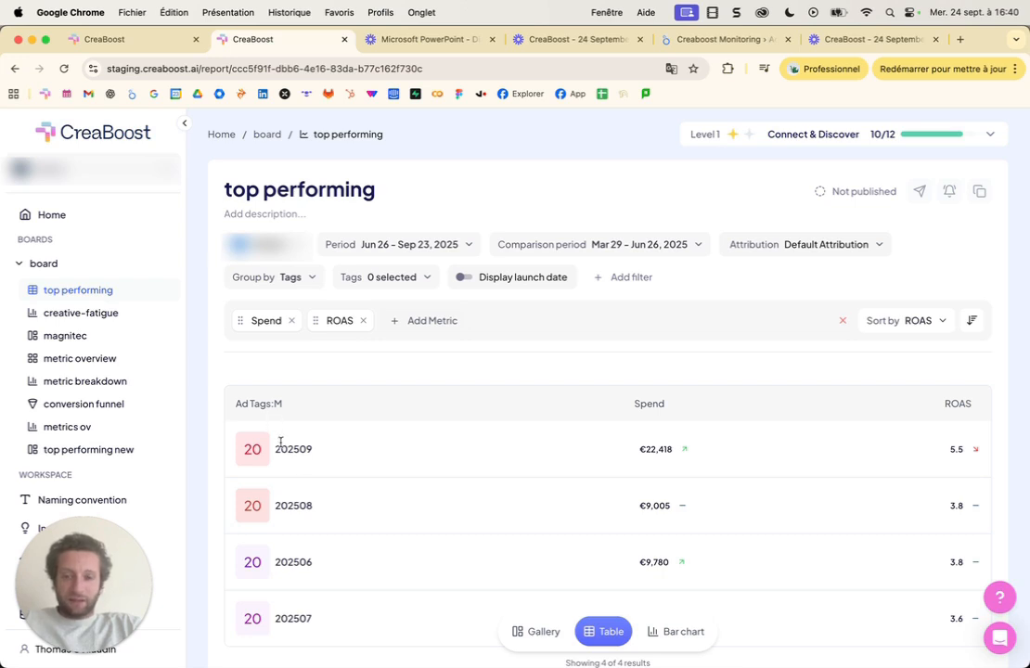
# - Compare the spend and ROAS of each month tag in the report table and check its sort metric
pyautogui.moveTo(275, 450); pyautogui.dragTo(340, 453)
pyautogui.moveTo(274, 505); pyautogui.dragTo(338, 511)
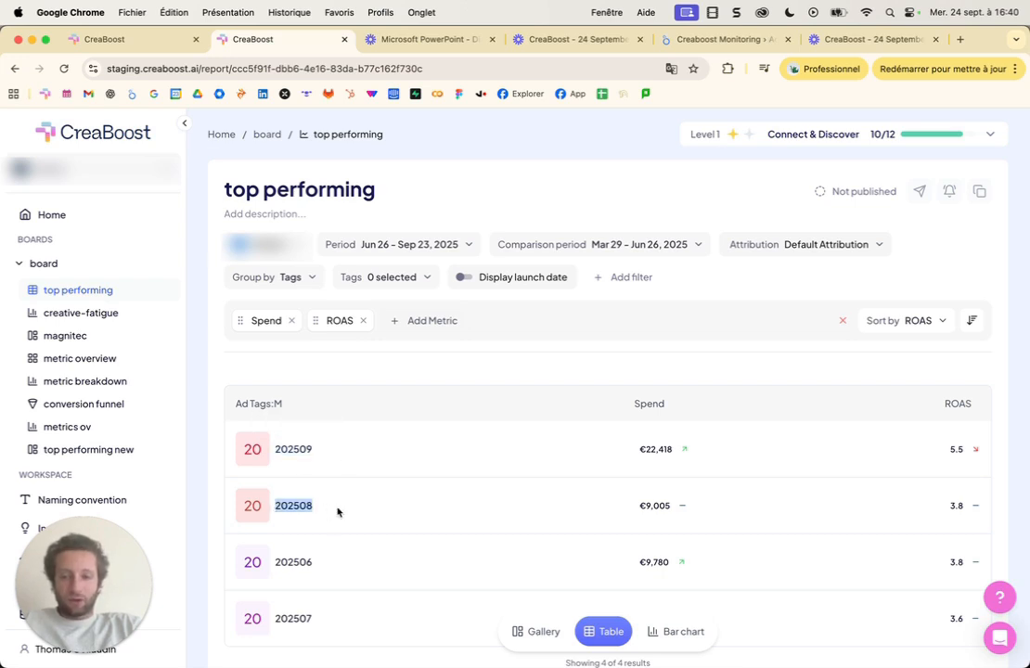
pyautogui.moveTo(272, 564); pyautogui.dragTo(324, 563)
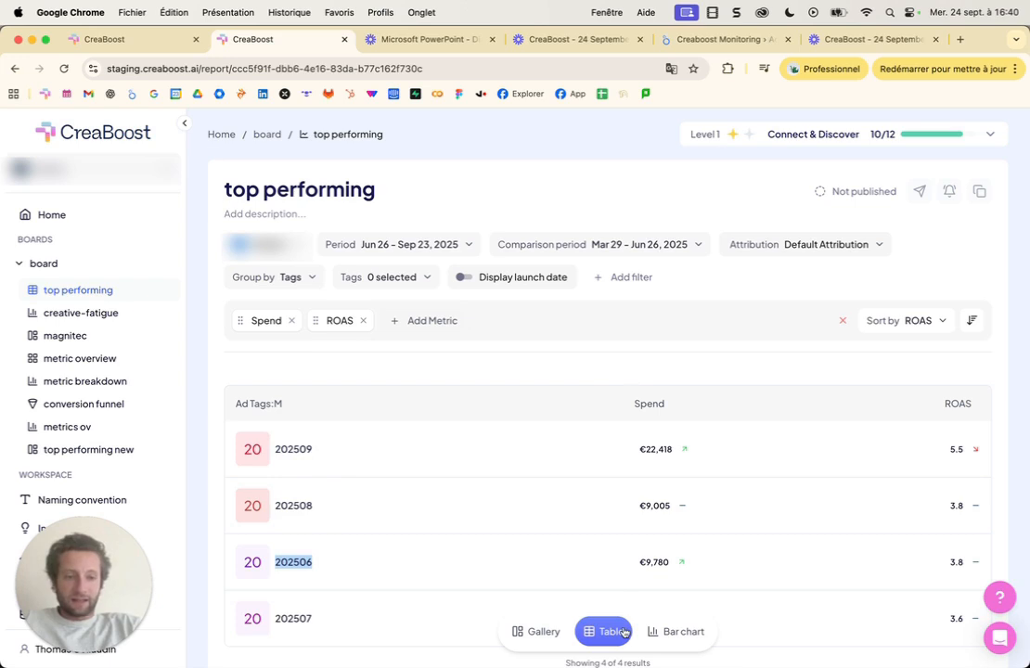
pyautogui.click(922, 319)
pyautogui.click(750, 367)
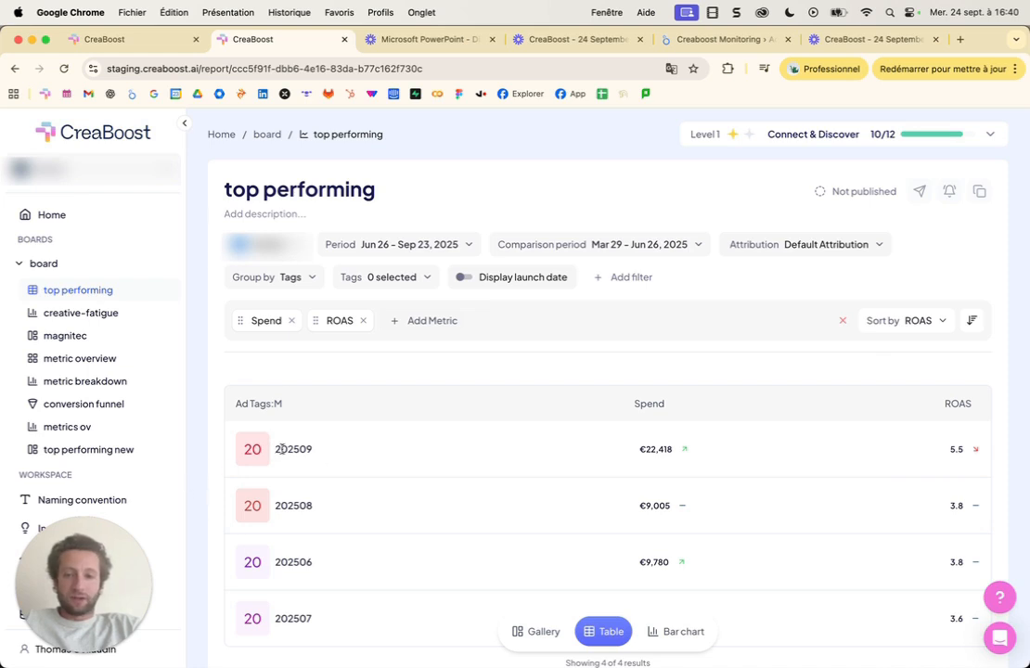
pyautogui.scroll(-2, 314, 452)
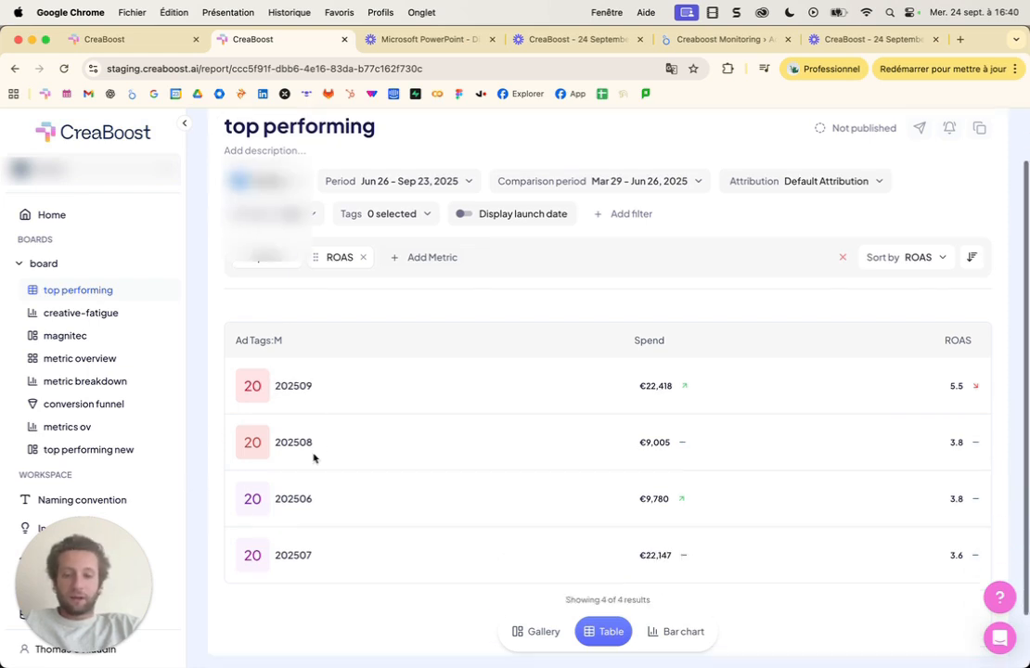